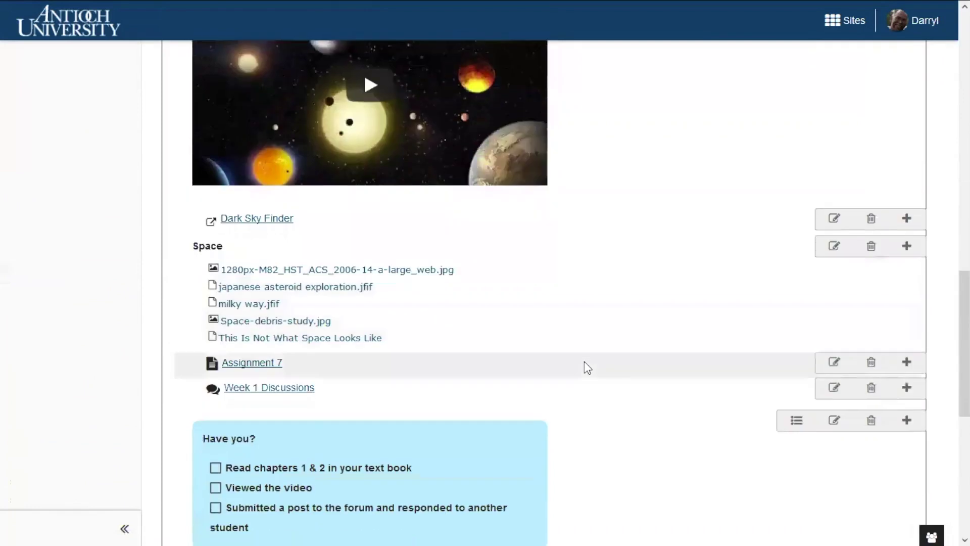
As the student, post a comment under the Hubble funding question saying the telescope still provides useful data and should be maintained
scroll(581, 369, "down", 2)
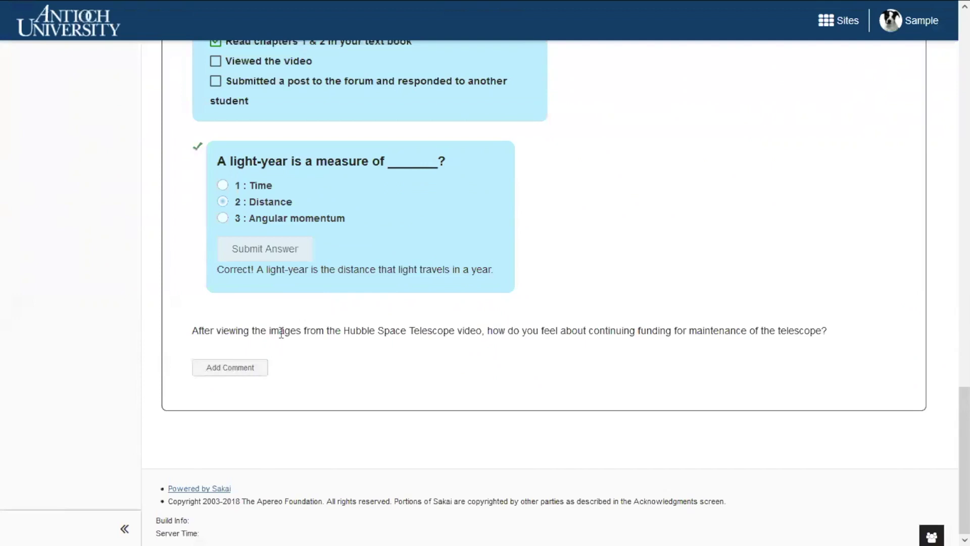
left_click(248, 372)
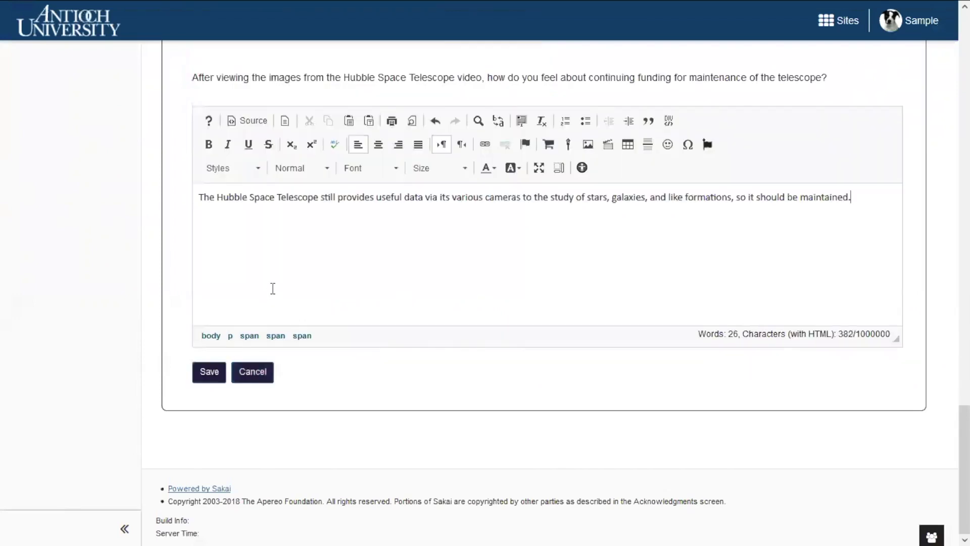
left_click(208, 372)
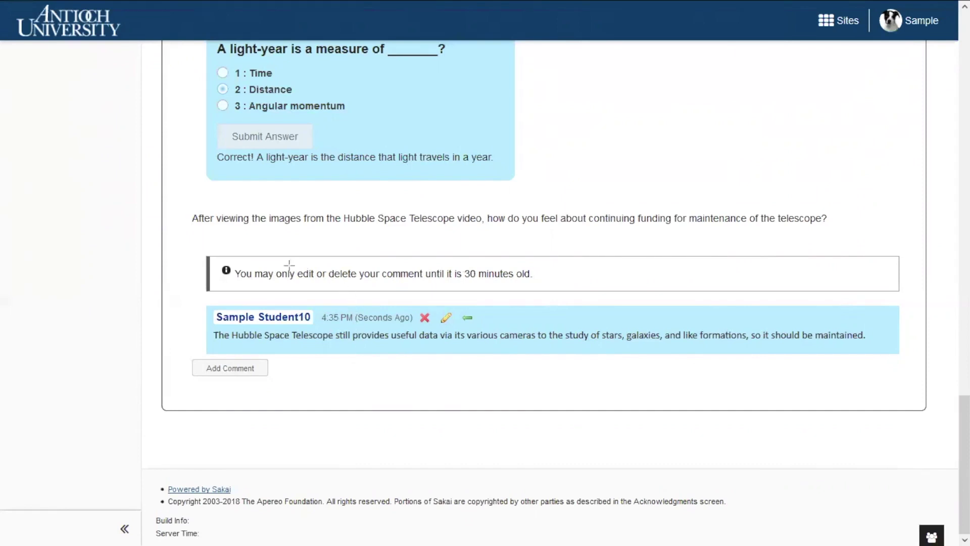
left_click_drag(226, 253, 559, 294)
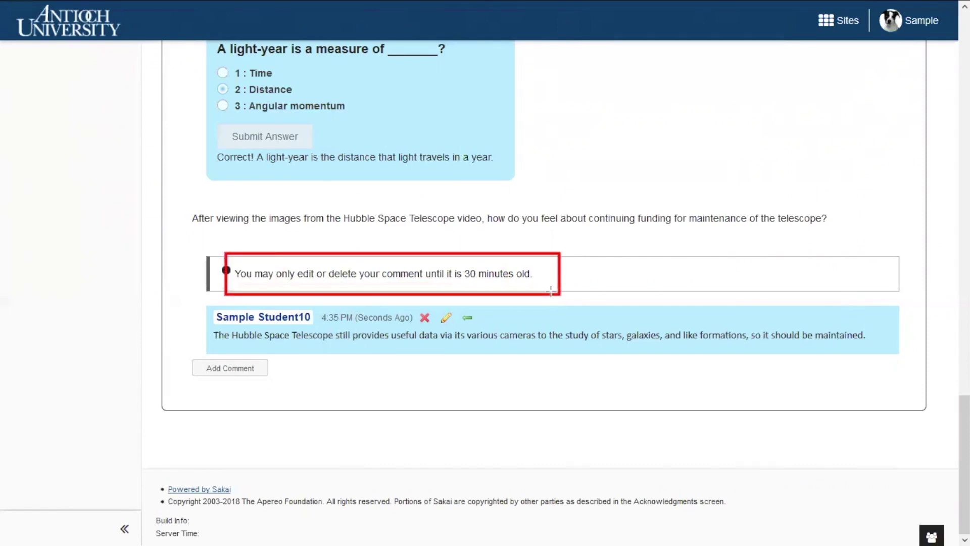
mouse_move(407, 306)
left_mouse_down()
mouse_move(435, 329)
mouse_move(457, 329)
left_mouse_up()
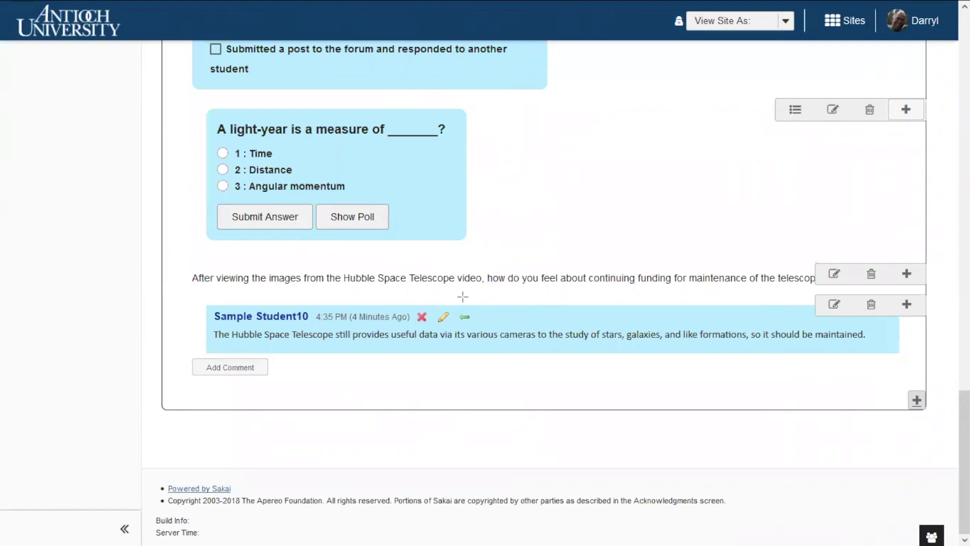
As the instructor, open a reply to the student's Hubble comment and discard it
left_click_drag(449, 308, 480, 328)
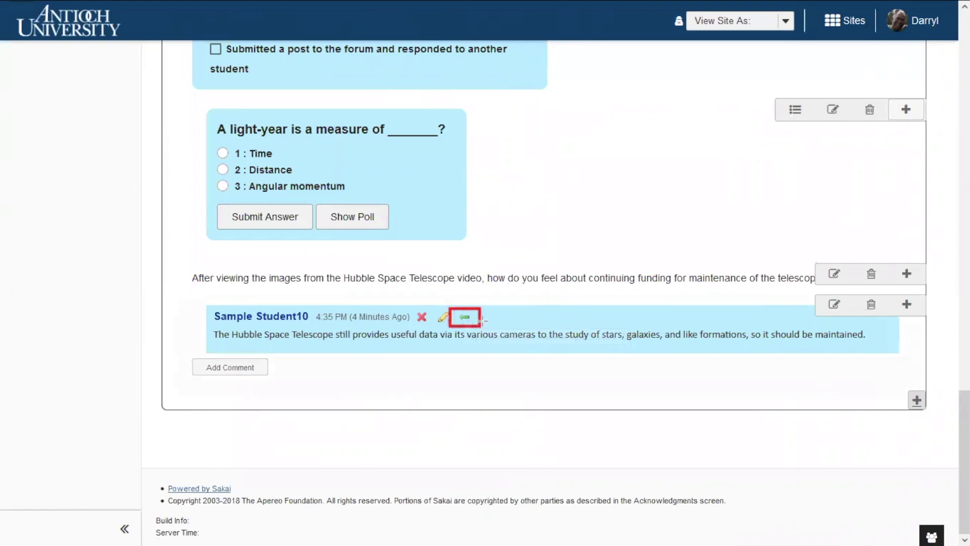
left_click(465, 319)
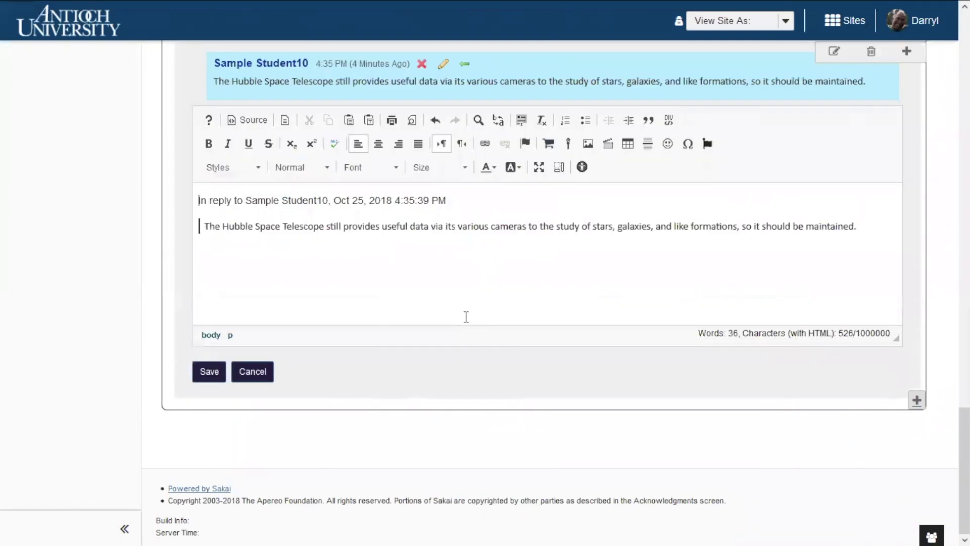
left_click(256, 373)
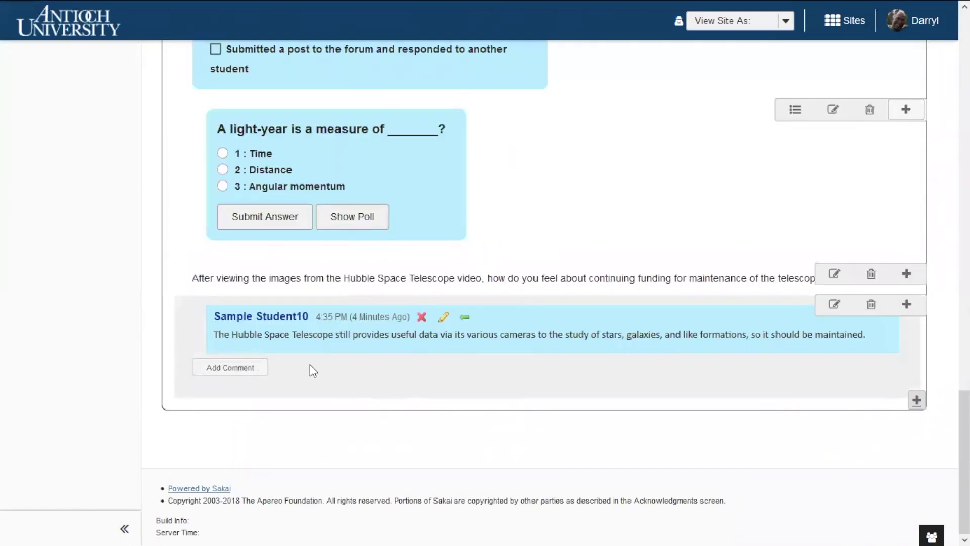
Set the comments section to create Gradebook items with a maximum of 10 points and update the item
left_click(831, 307)
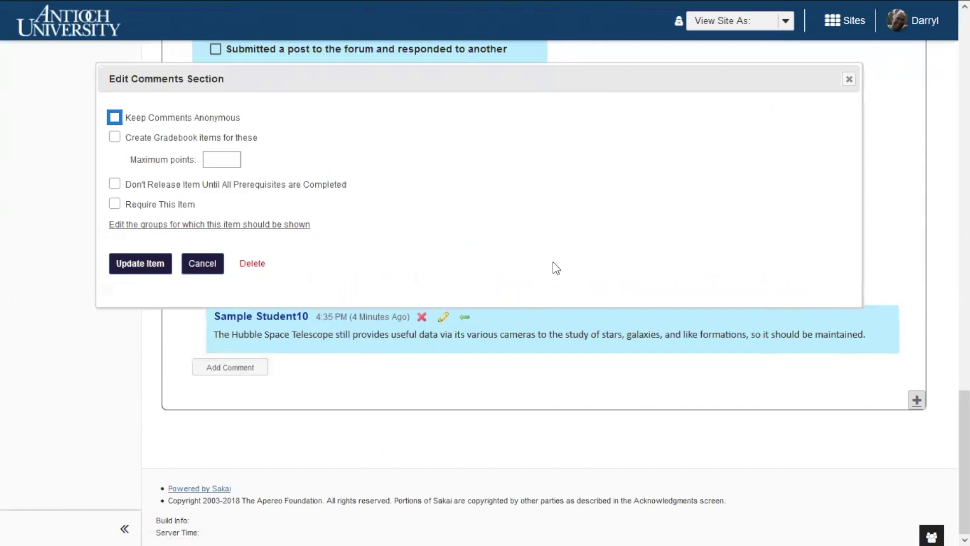
left_click(116, 119)
left_click(223, 159)
type("10")
left_click(140, 263)
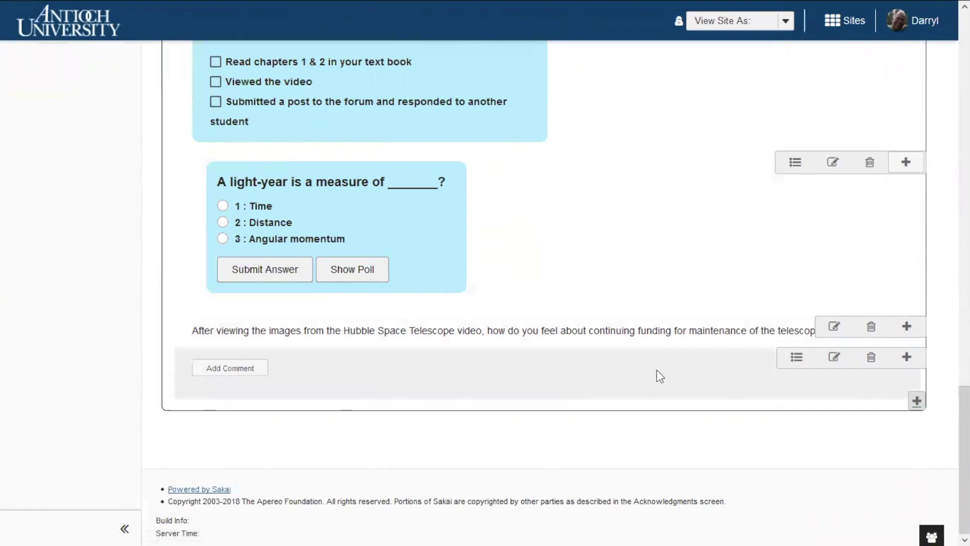
View the grading page for the comments, return to the lesson, and go to the points field beside the student's comment
left_click(797, 364)
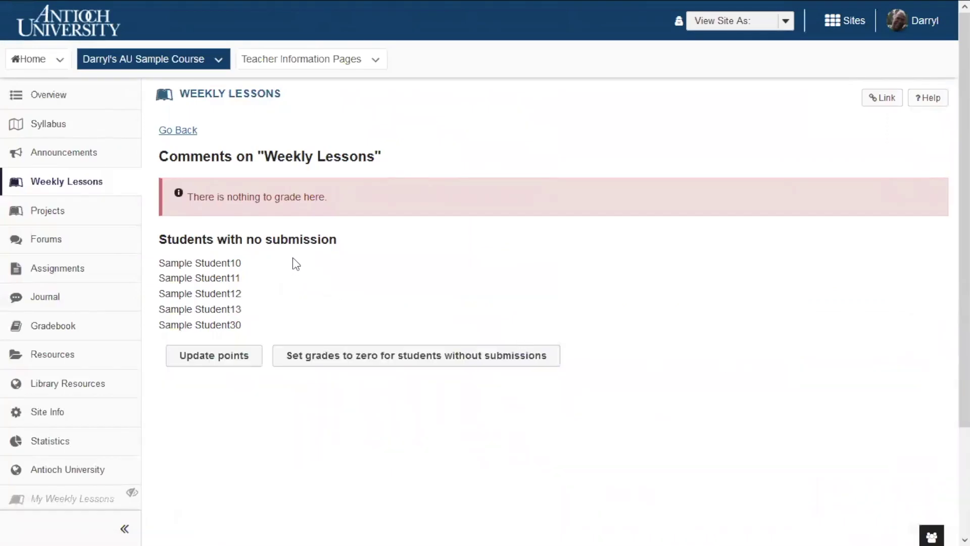
key("alt+Left")
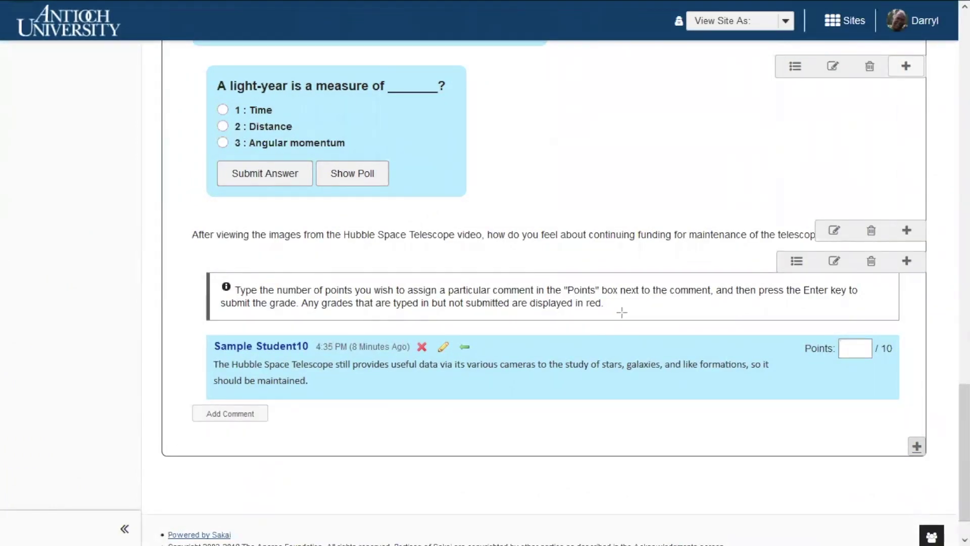
left_click(841, 353)
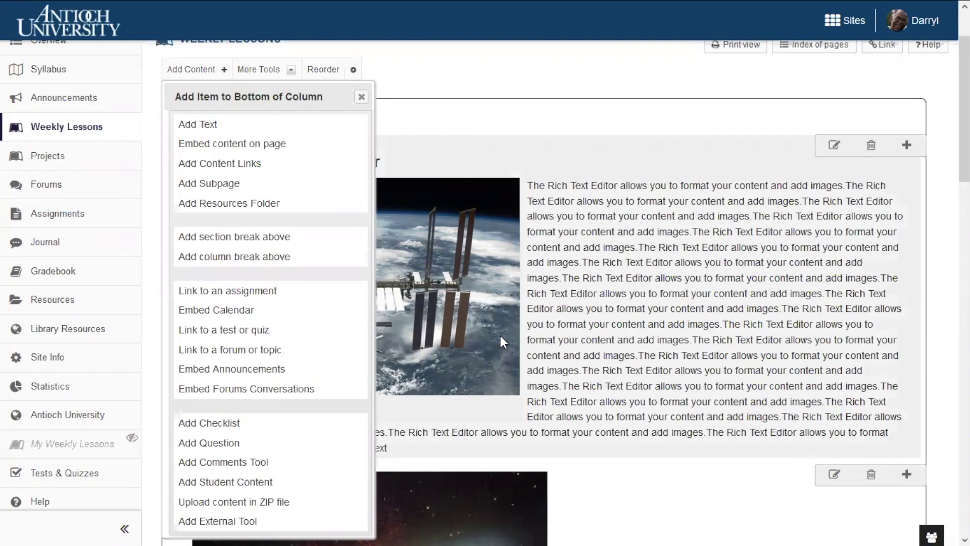
Add a student content section to the Weekly Lessons page and create the student's own page in it
left_click(247, 487)
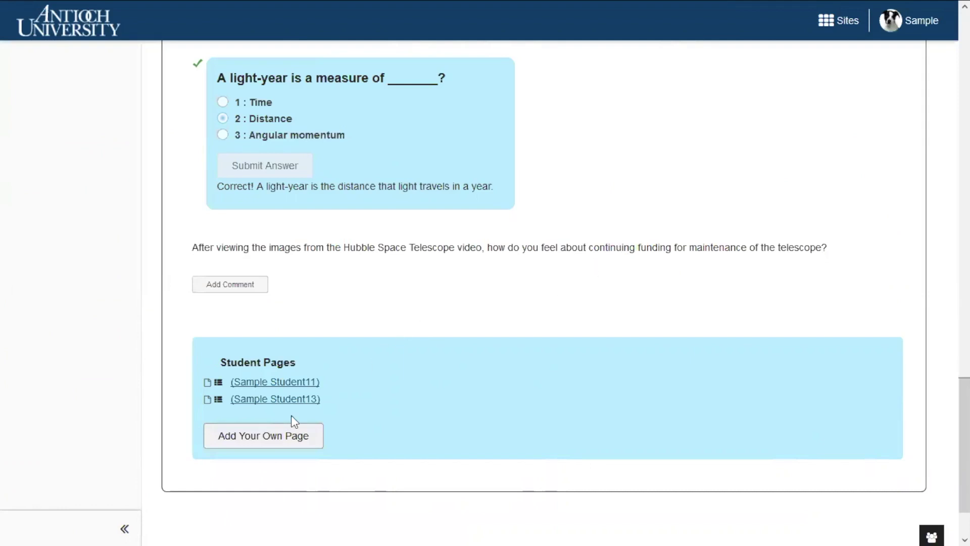
left_click(263, 436)
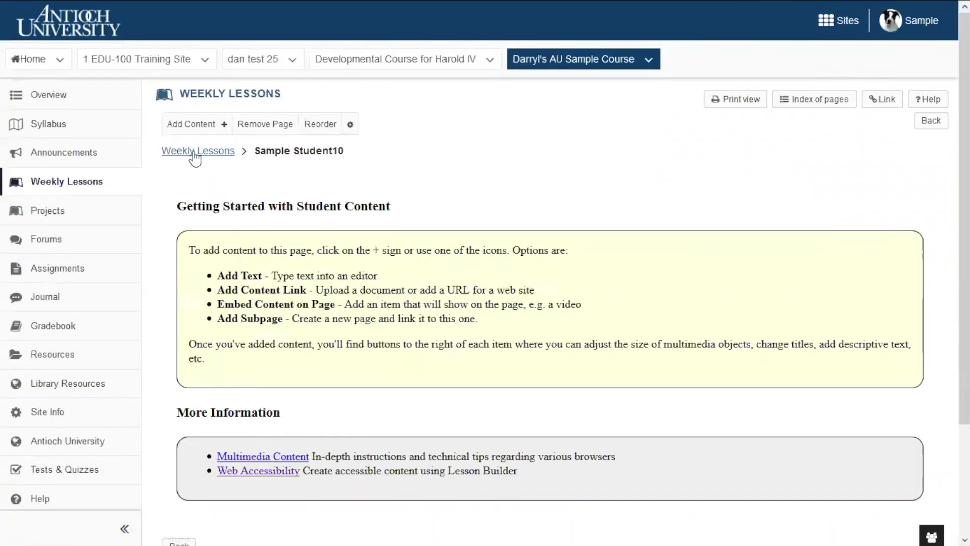
Add the heading "Welcome to Student10's page" and the paragraph "There will be content here eventually" to the student page, and save
left_click(194, 128)
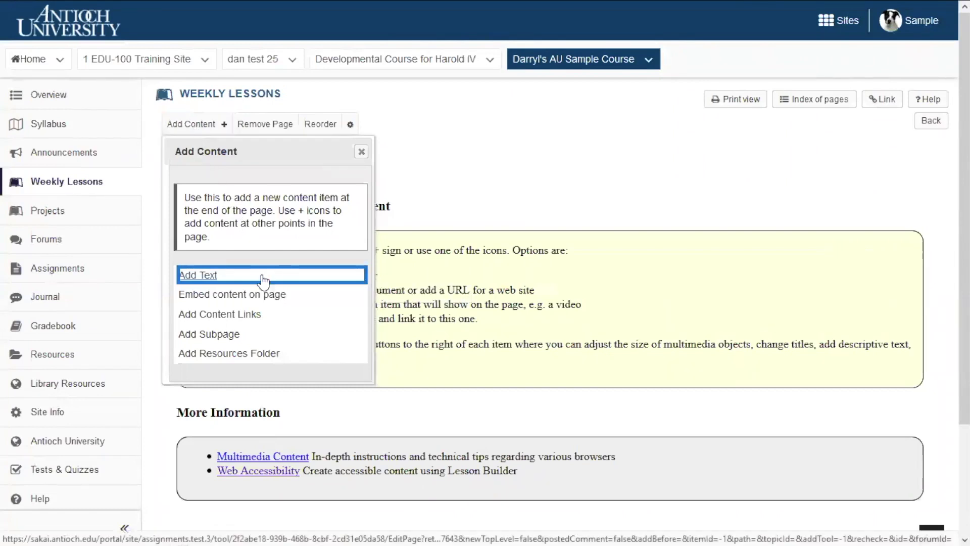
left_click(208, 276)
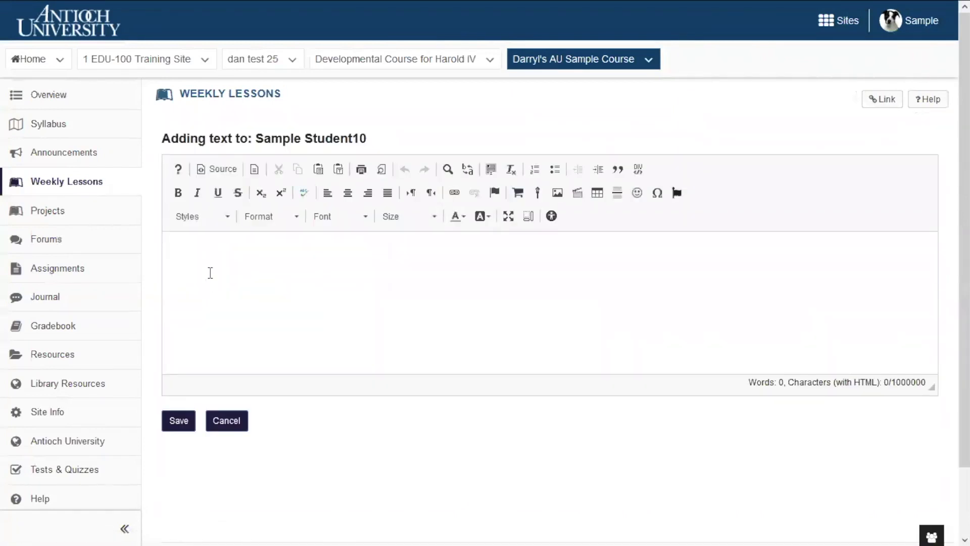
type("Welcome to Student10's page There will be content here eventually")
left_click_drag(302, 252, 154, 256)
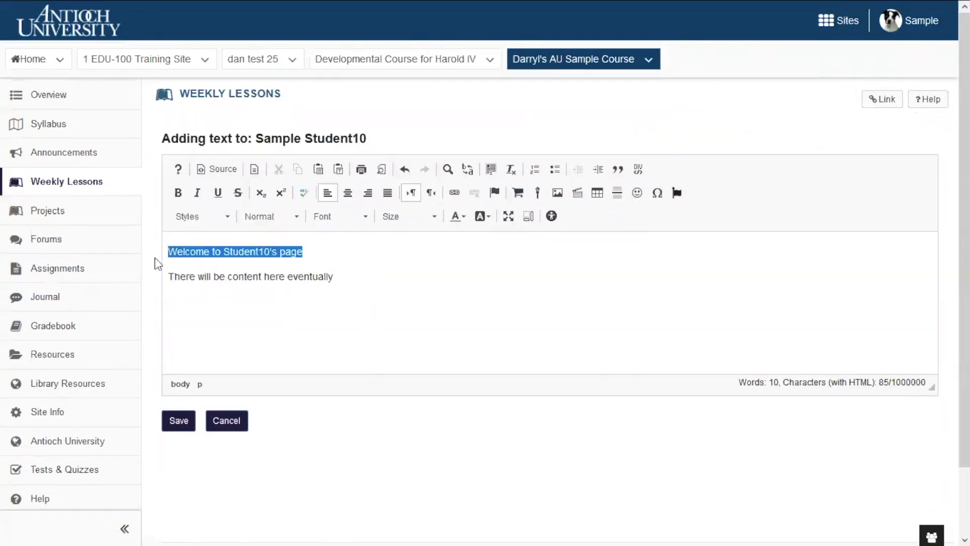
left_click(281, 219)
left_click(281, 285)
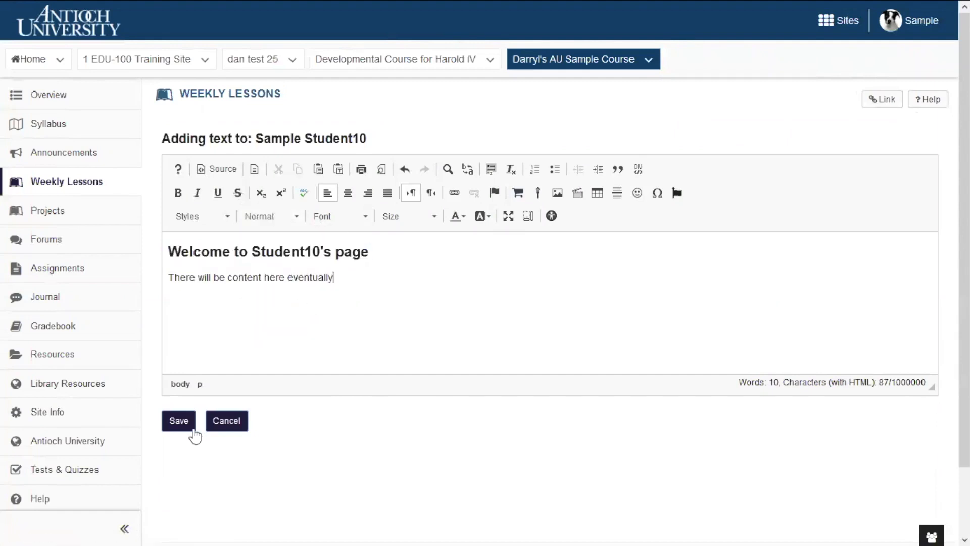
left_click(172, 426)
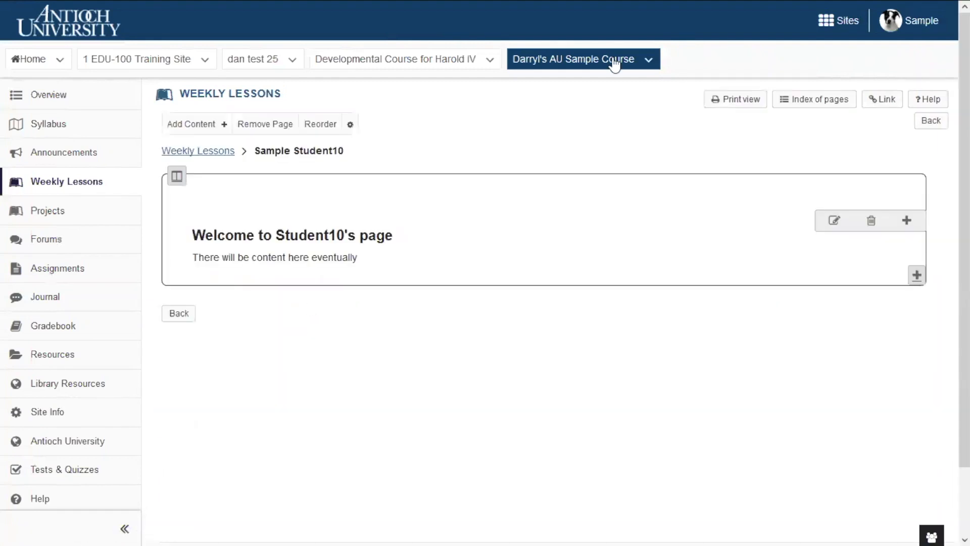
Return to the student pages list, view the Student11 page, and go back to the lesson
left_click(179, 314)
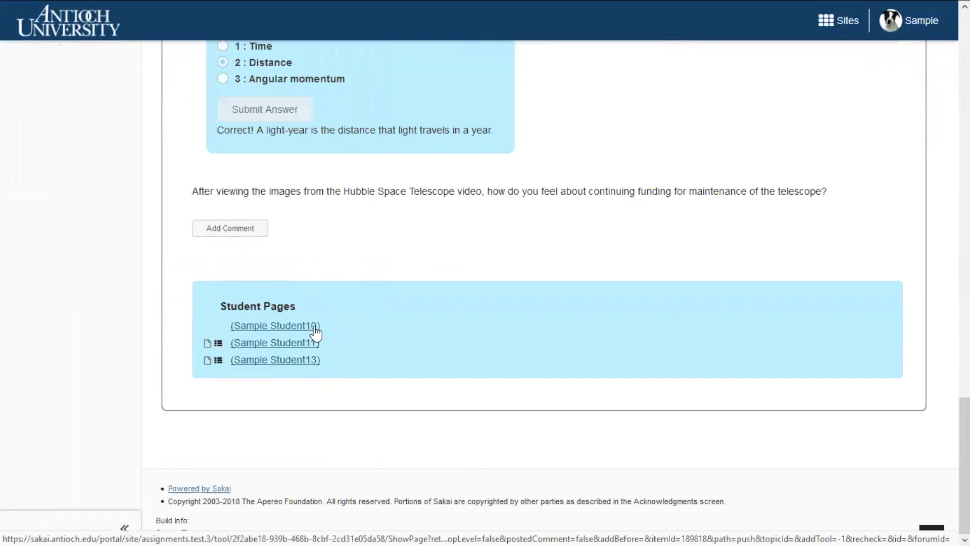
left_click(291, 347)
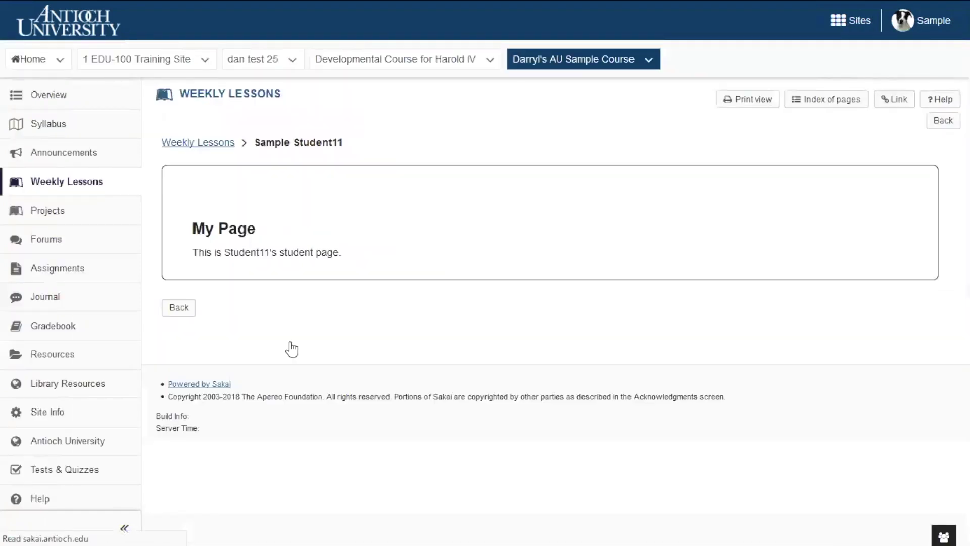
key("alt+Left")
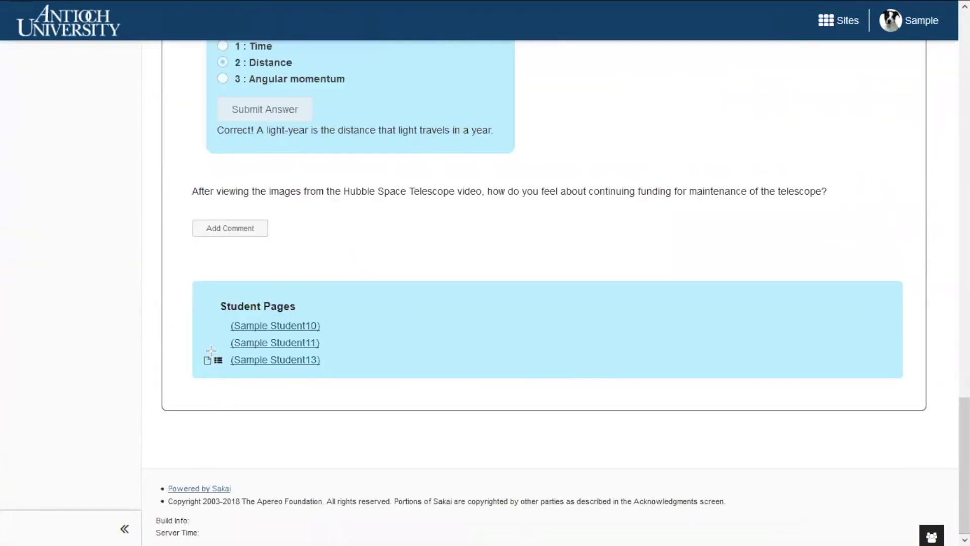
mouse_move(189, 348)
left_mouse_down()
mouse_move(190, 365)
mouse_move(231, 375)
left_mouse_up()
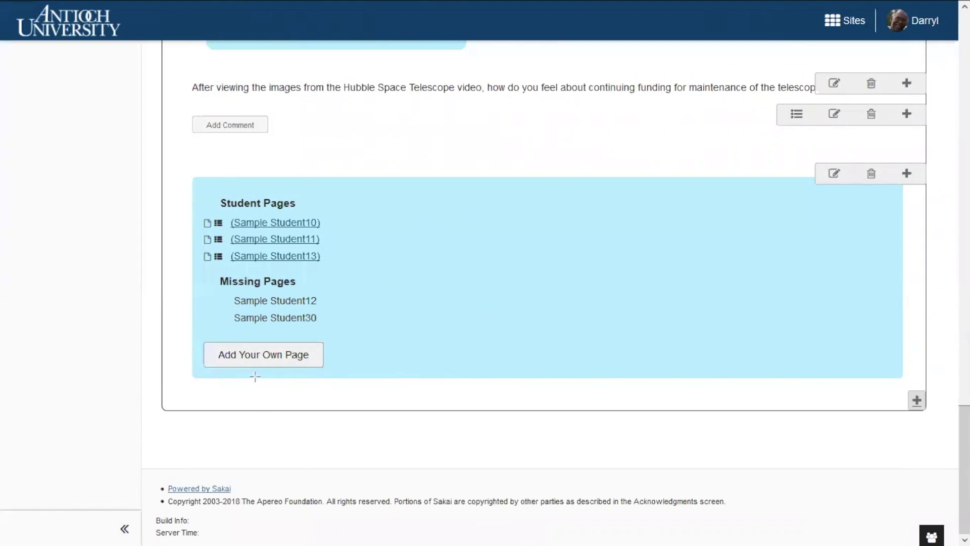
mouse_move(202, 270)
left_mouse_down()
mouse_move(212, 308)
mouse_move(341, 341)
left_mouse_up()
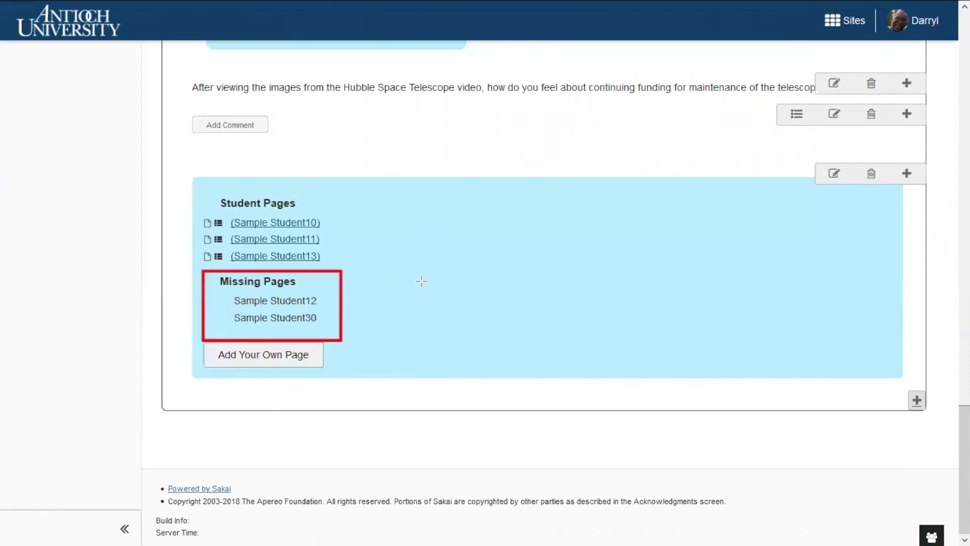
key("Escape")
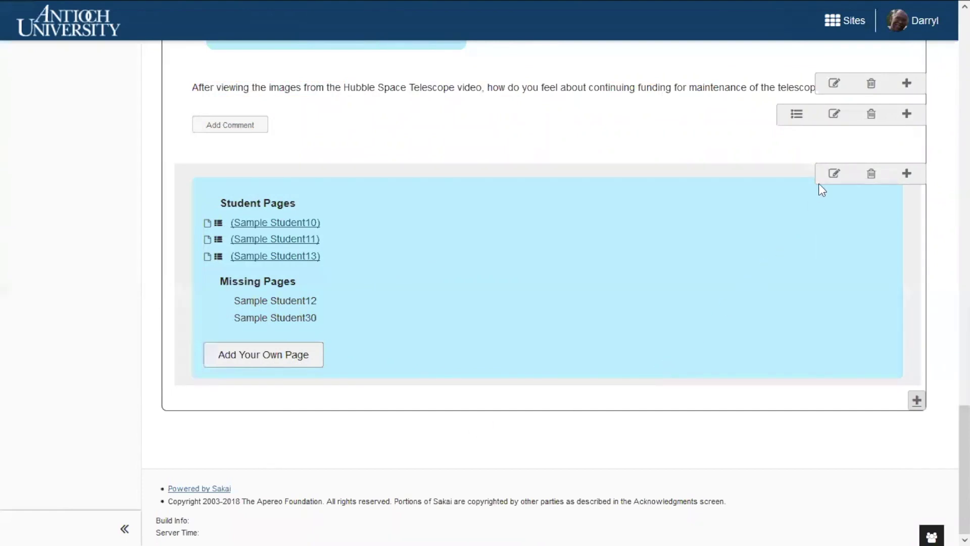
In the instructor's student content settings, enable Gradebook items for the pages and add a comments section to each page
left_click(835, 174)
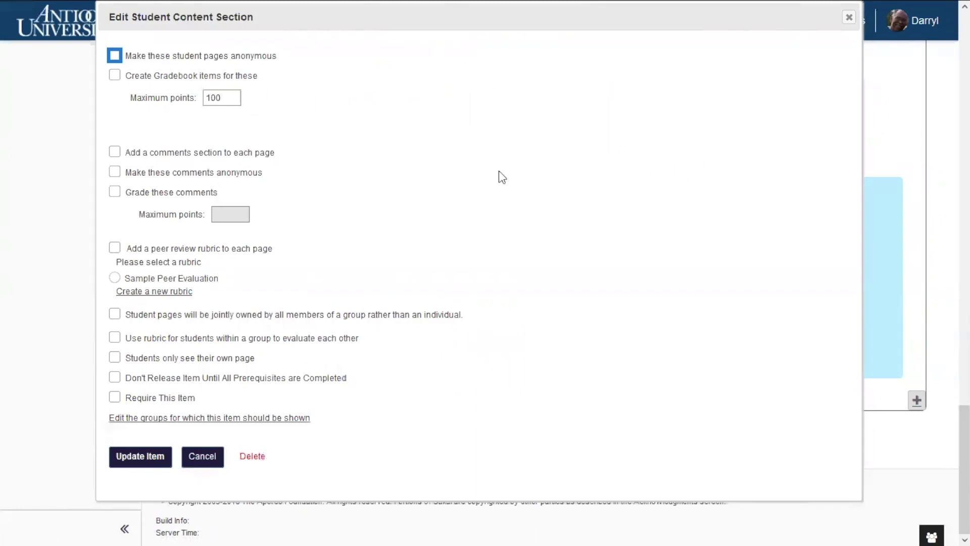
left_click(116, 77)
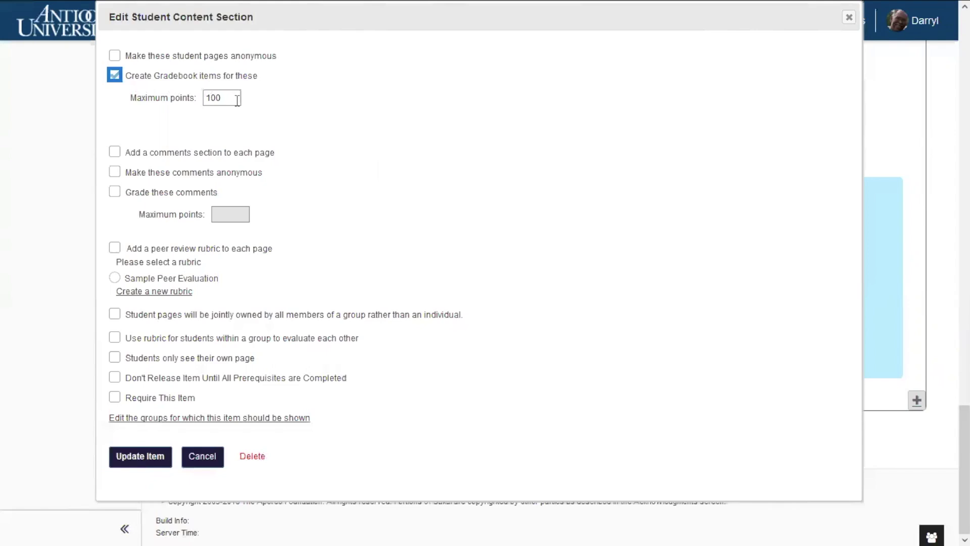
left_click(483, 163)
scroll(484, 162, "up", 3)
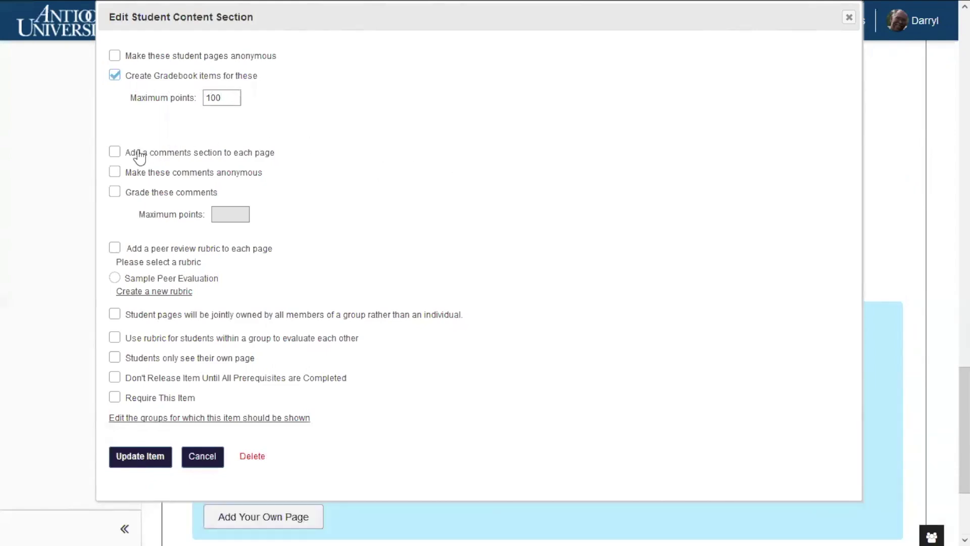
left_click(113, 153)
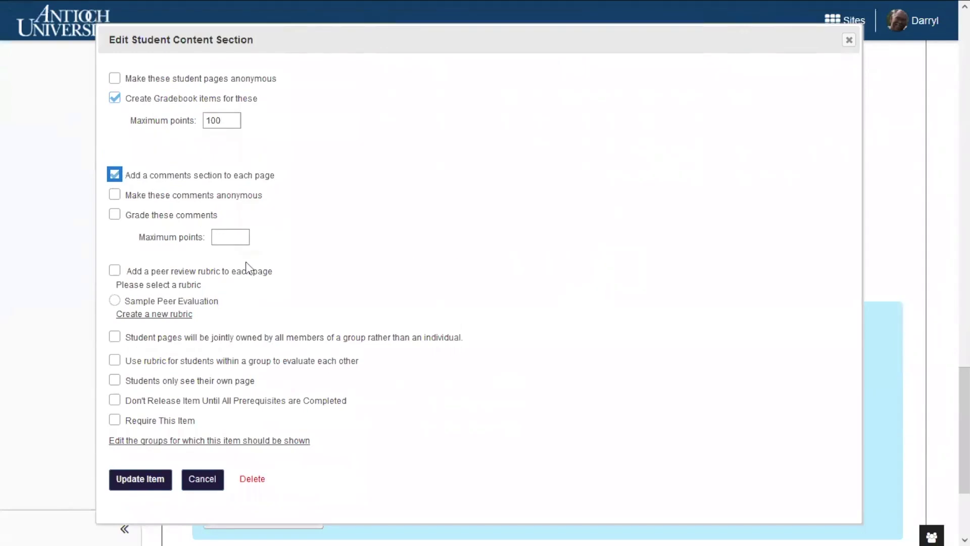
Add a peer review rubric to each student page using Sample Peer Evaluation, and close the rubric's details without changing them
left_click(114, 271)
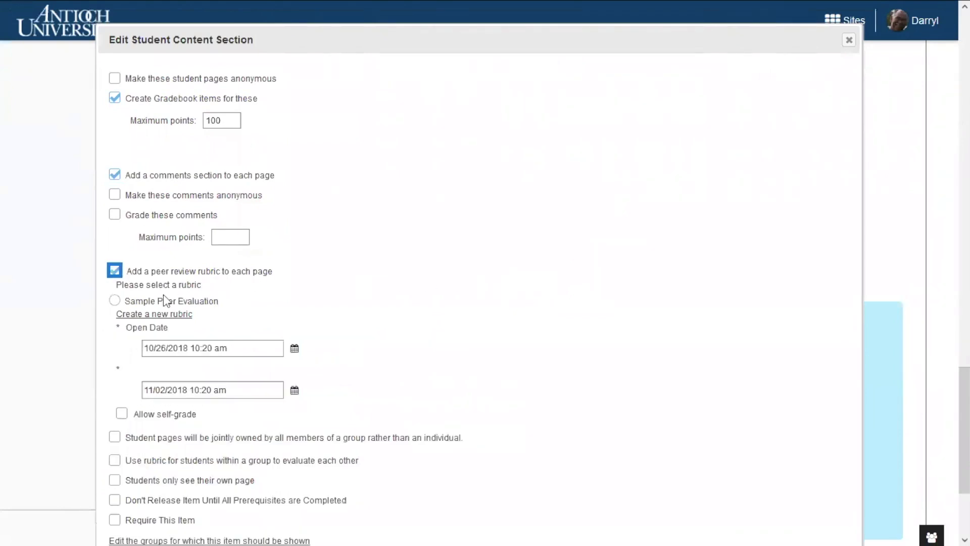
left_click(114, 301)
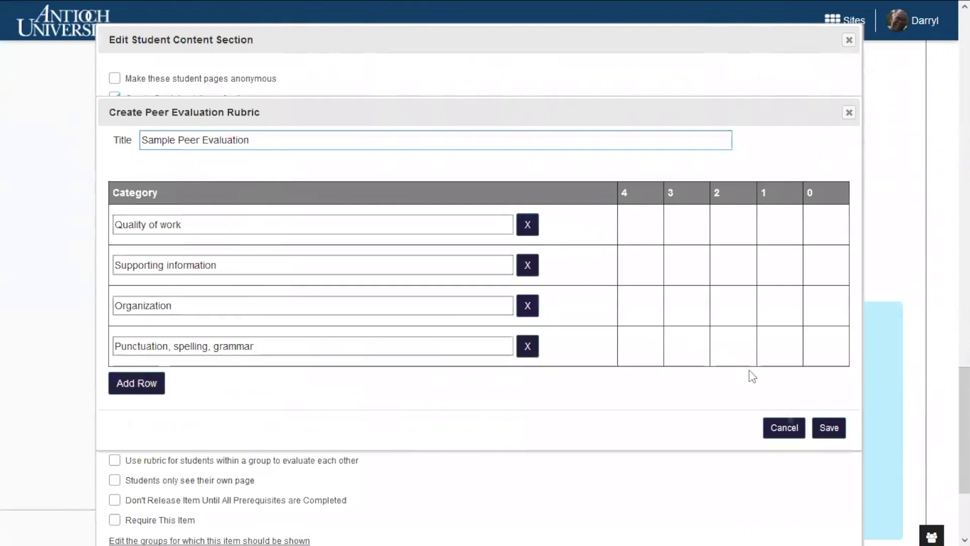
left_click(784, 429)
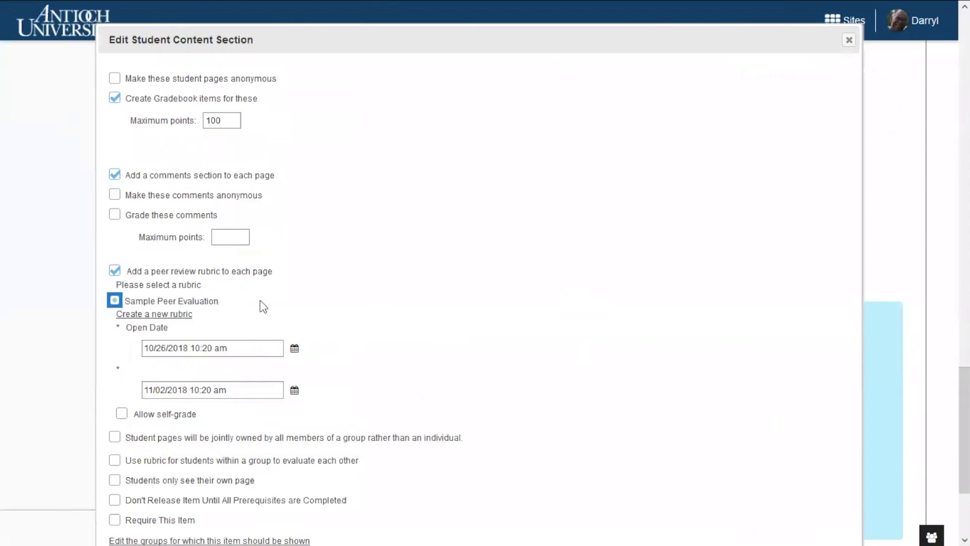
Open the form for a new peer evaluation rubric and cancel it
left_click(185, 314)
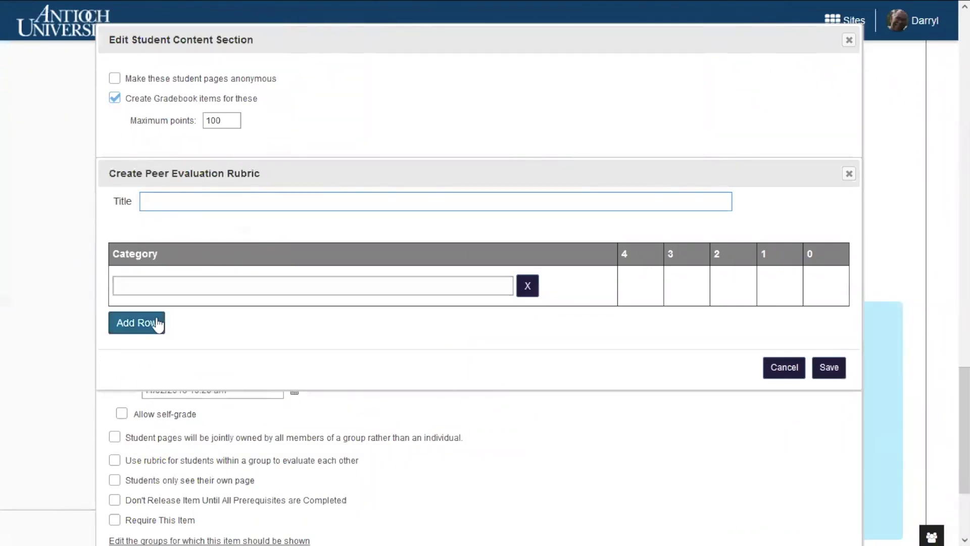
left_click(784, 367)
scroll(404, 343, "down", 3)
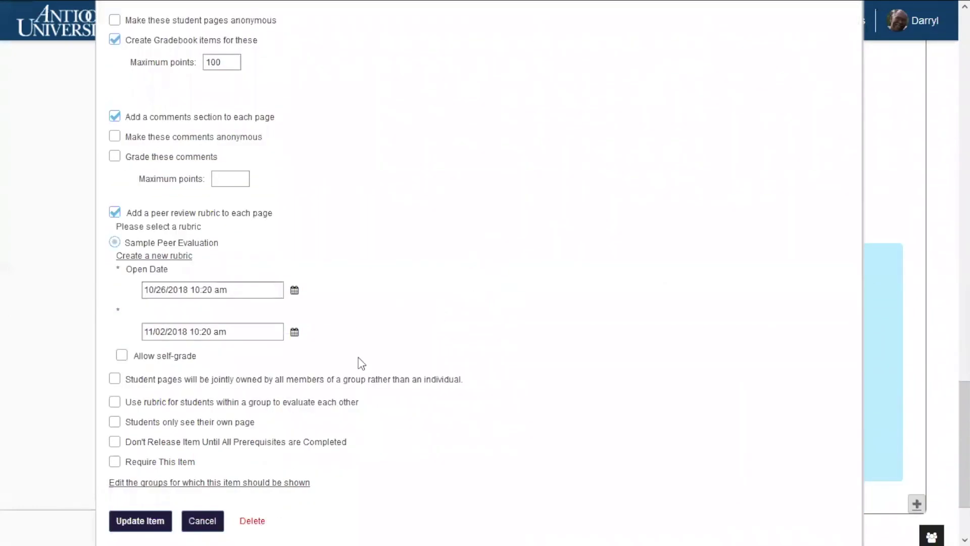
Save the student content settings, and from the student account display the peer evaluation rubric on Student11's page
left_click(135, 500)
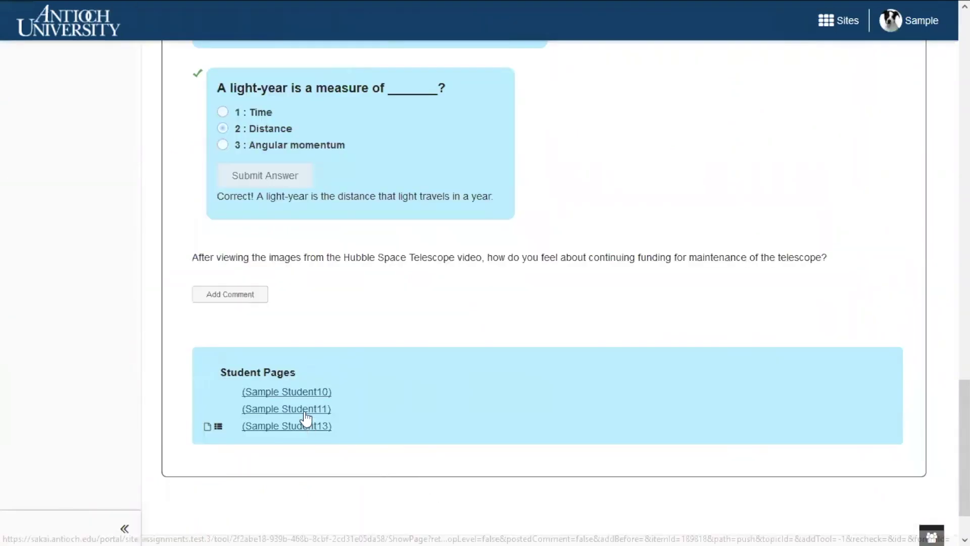
left_click(306, 410)
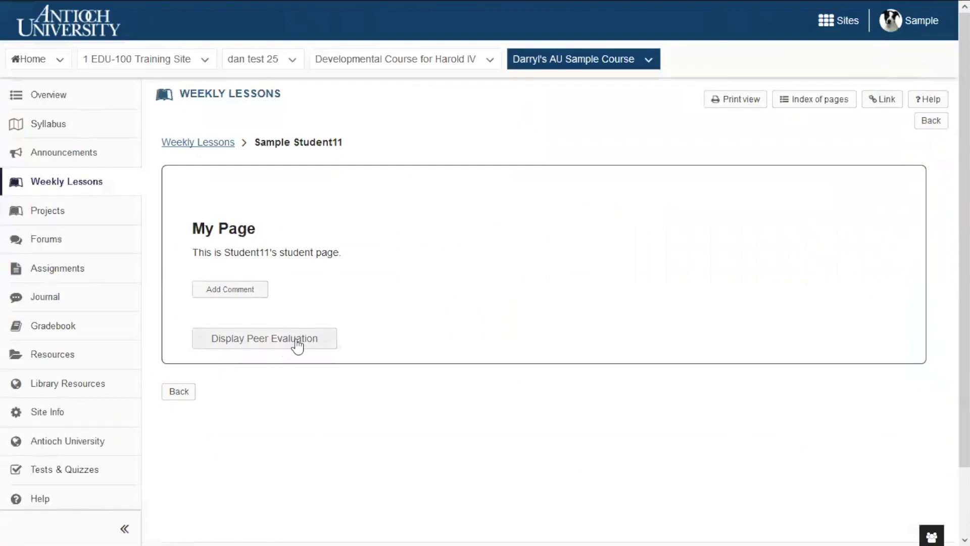
left_click(297, 345)
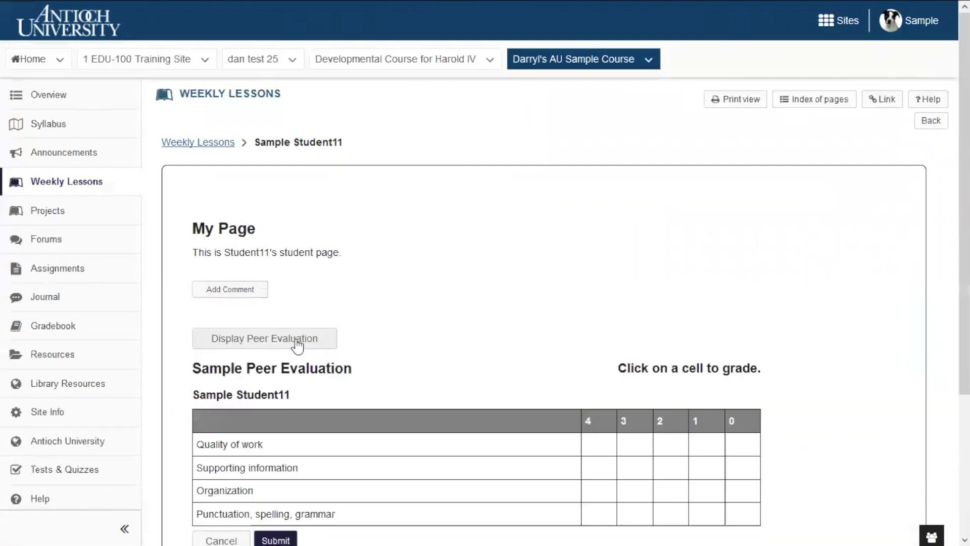
scroll(403, 338, "down", 3)
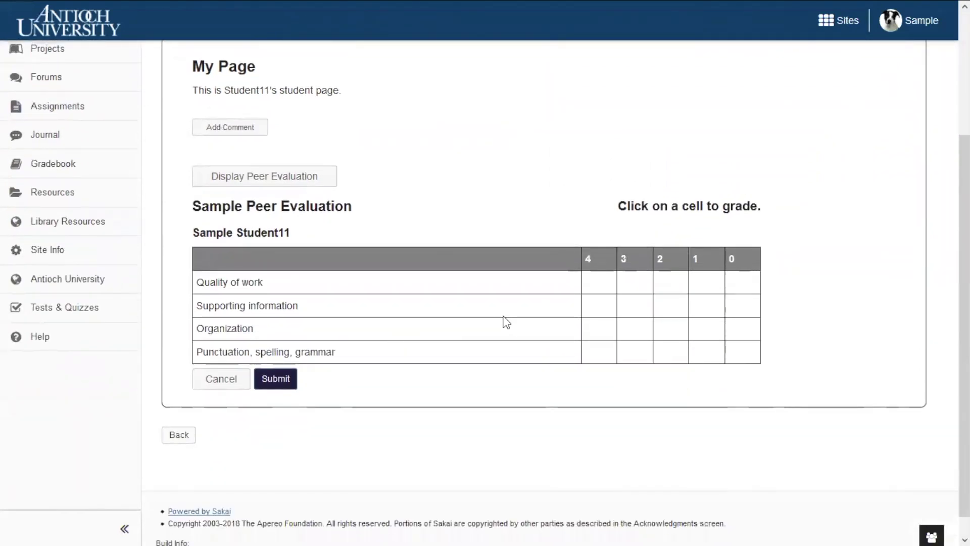
Rate Student11's page 4 on all four peer evaluation criteria and submit the evaluation
left_click(596, 288)
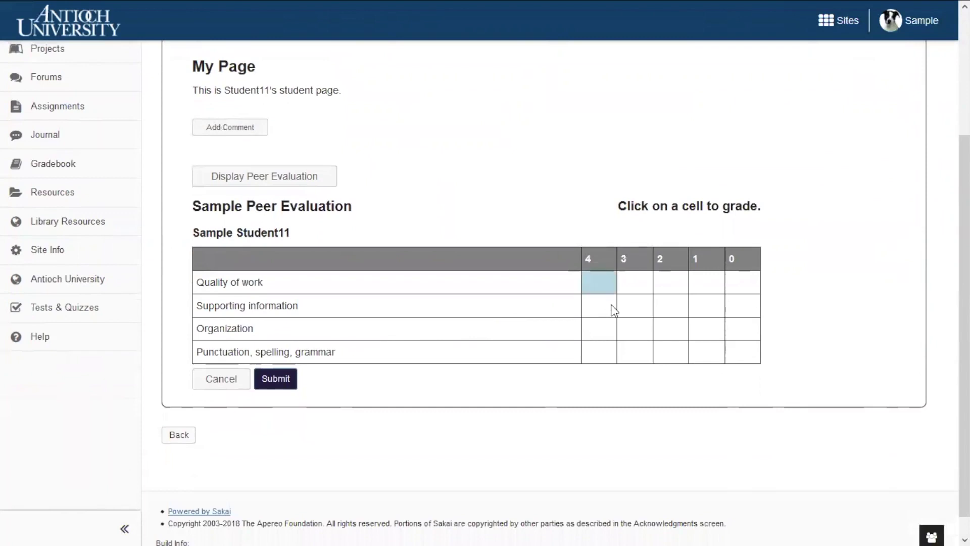
left_click(608, 334)
left_click(600, 353)
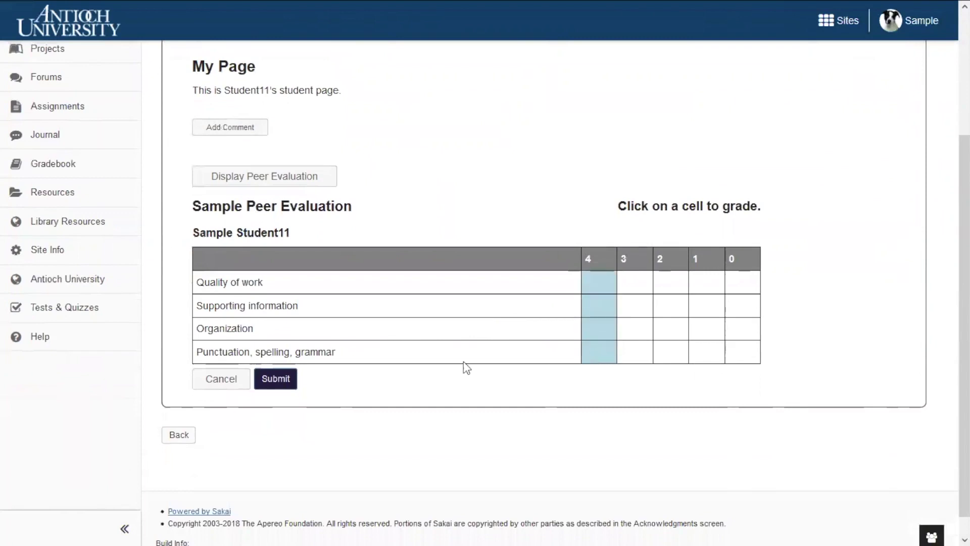
left_click(280, 383)
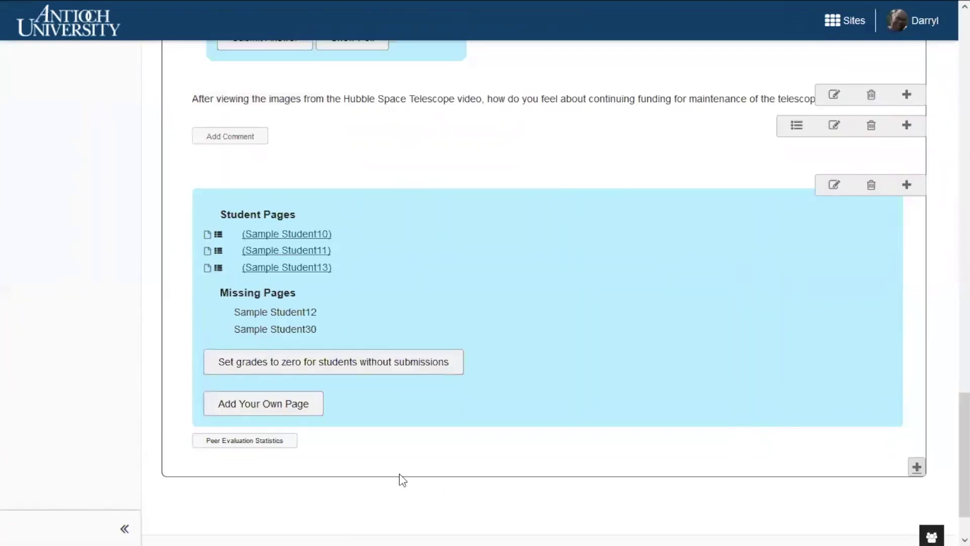
From the instructor account, open the Peer Evaluation Statistics and review the ratings given to each student
left_click(243, 441)
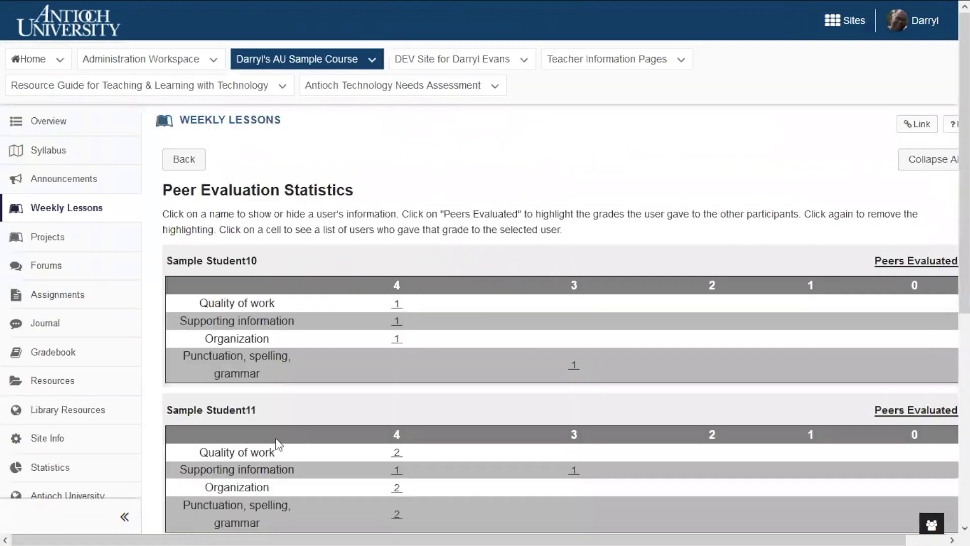
scroll(475, 370, "down", 2)
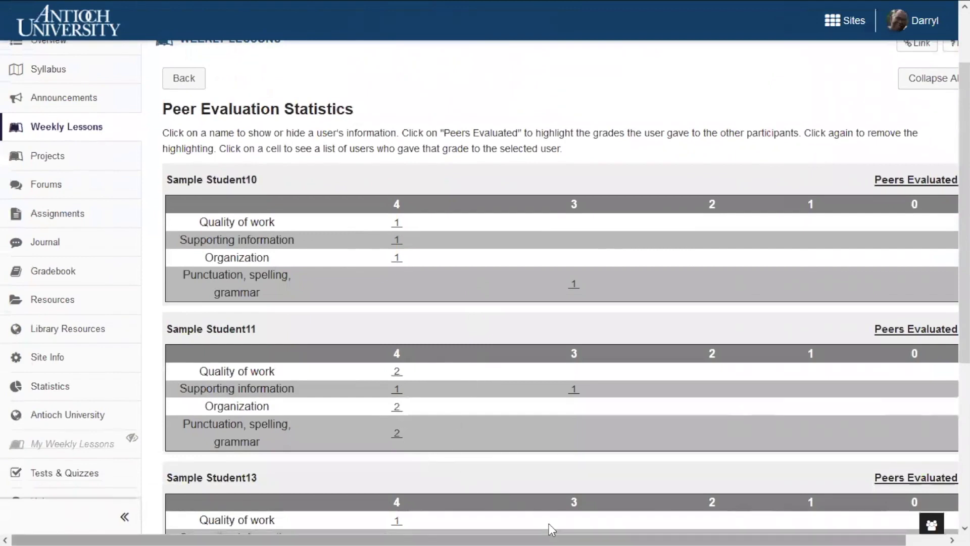
scroll(549, 523, "right", 1)
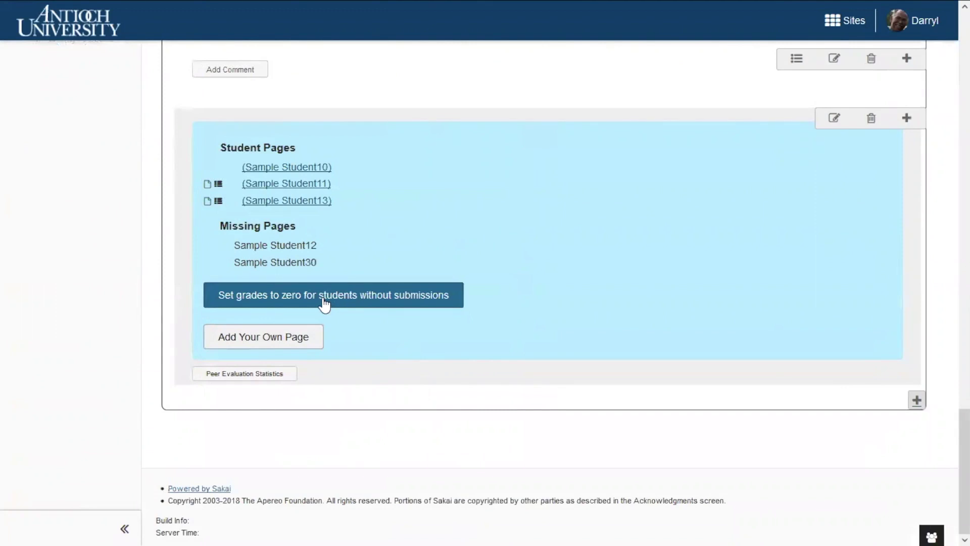
Grade Student10's page with 90 out of 100 points, submit the grade, and advance to the next student page
left_click(296, 168)
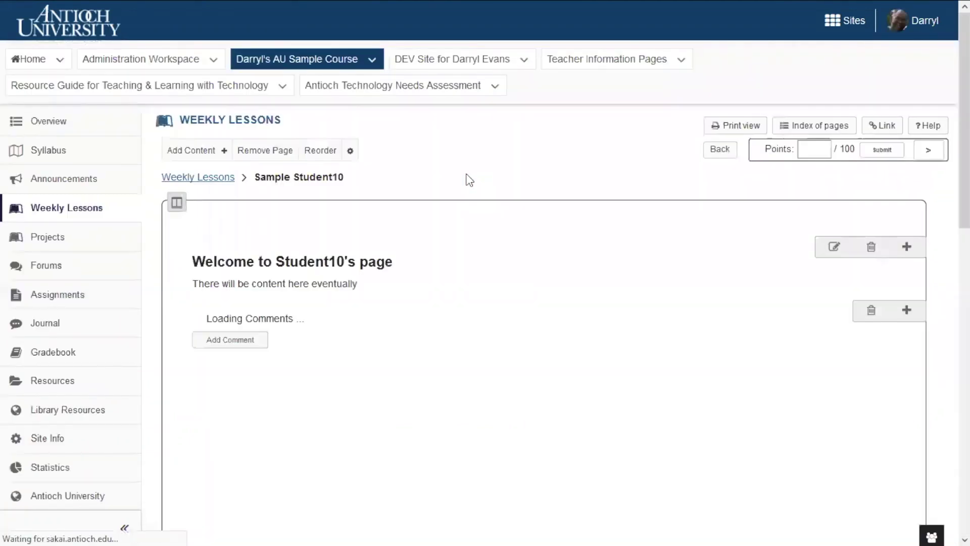
left_click(813, 148)
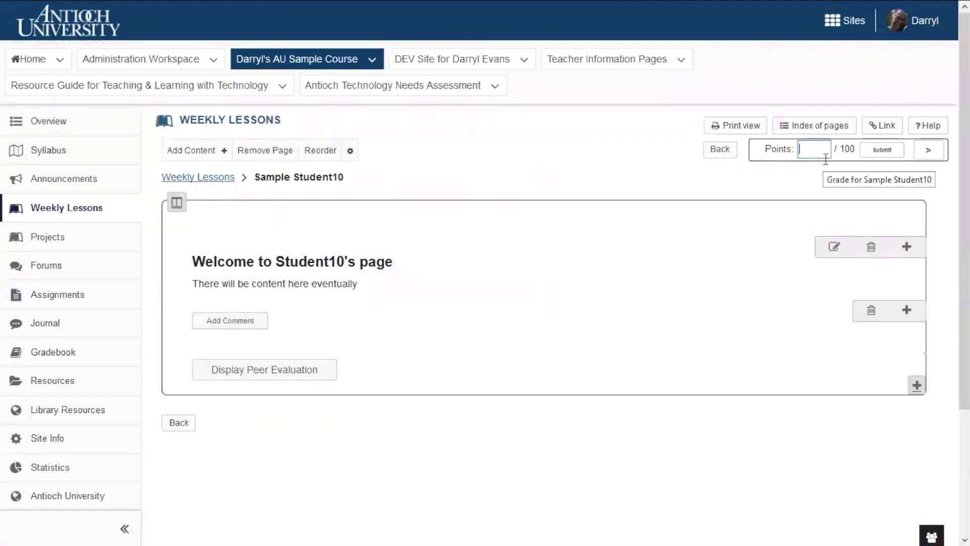
type("90")
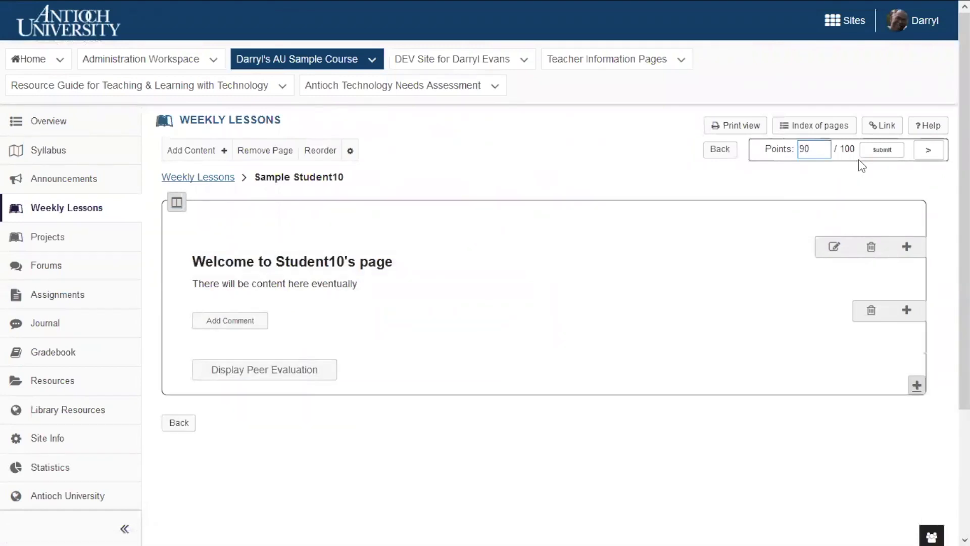
left_click(883, 151)
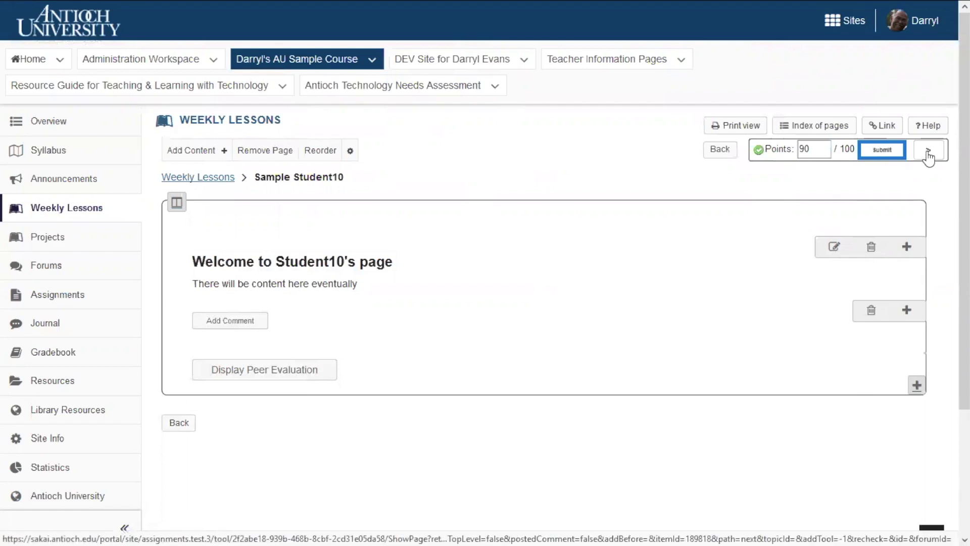
left_click(928, 153)
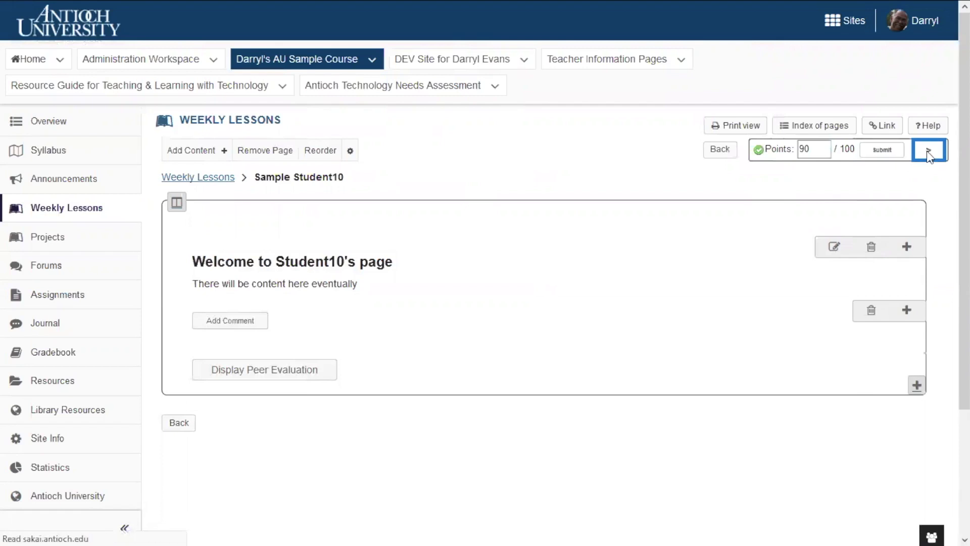